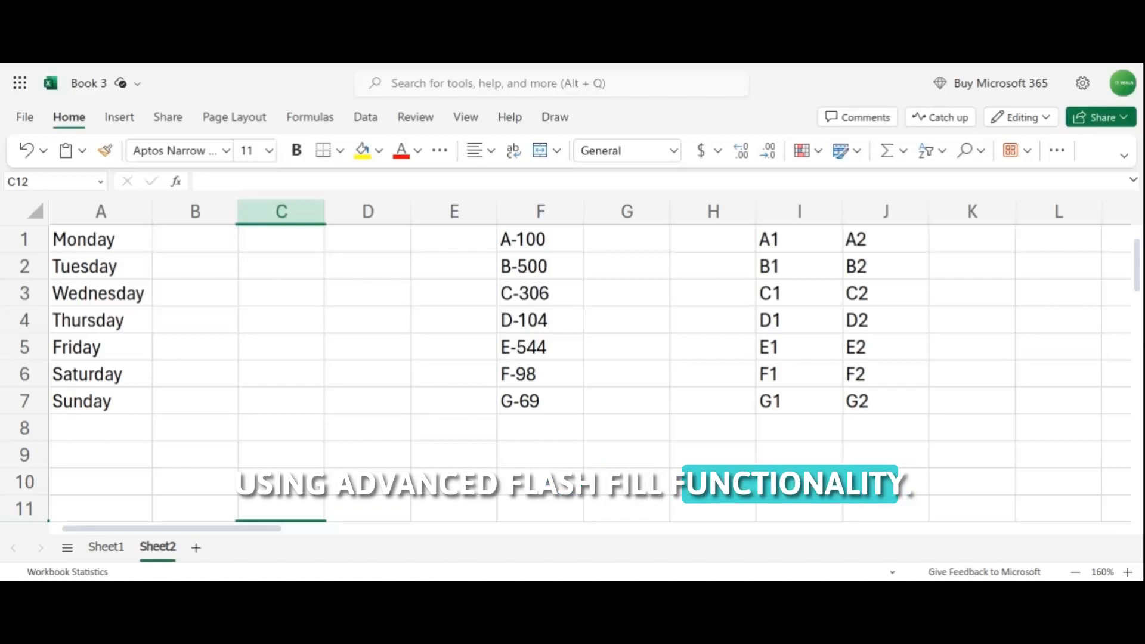
- Enter m in B1 as the example and Flash Fill column B with each weekday's first letter
{"action": "left_click", "coordinate": [216, 246]}
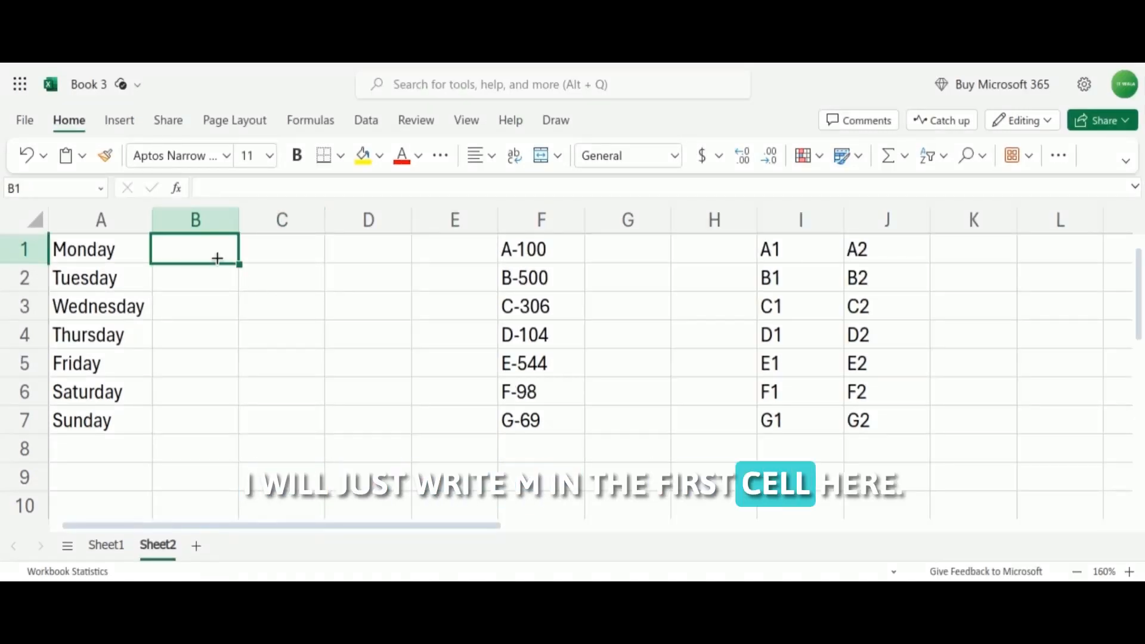
{"action": "type", "text": "m"}
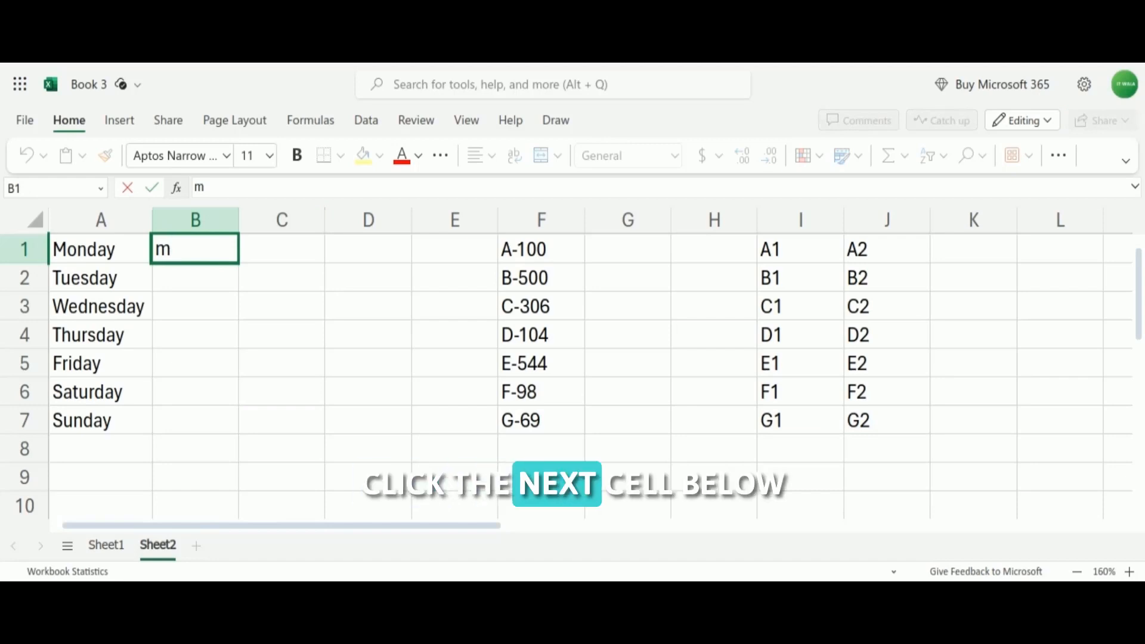
{"action": "left_click", "coordinate": [195, 278]}
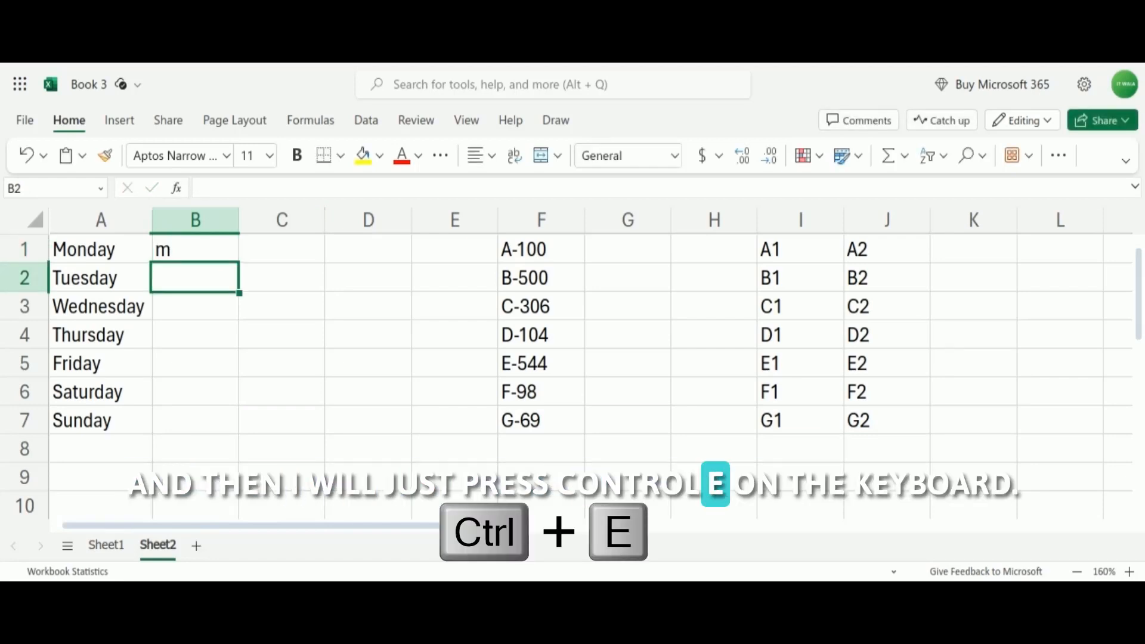
{"action": "key", "text": "ctrl+e"}
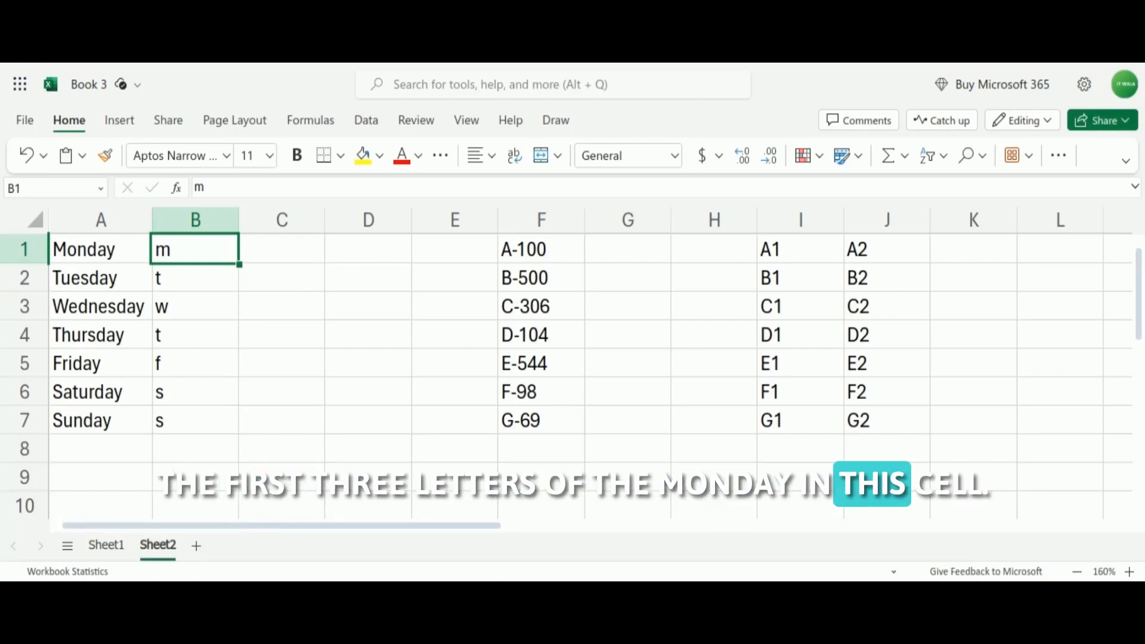
- Change B1 to mon and Flash Fill the cells below with the first three letters of each weekday
{"action": "key", "text": "F2"}
{"action": "type", "text": "on"}
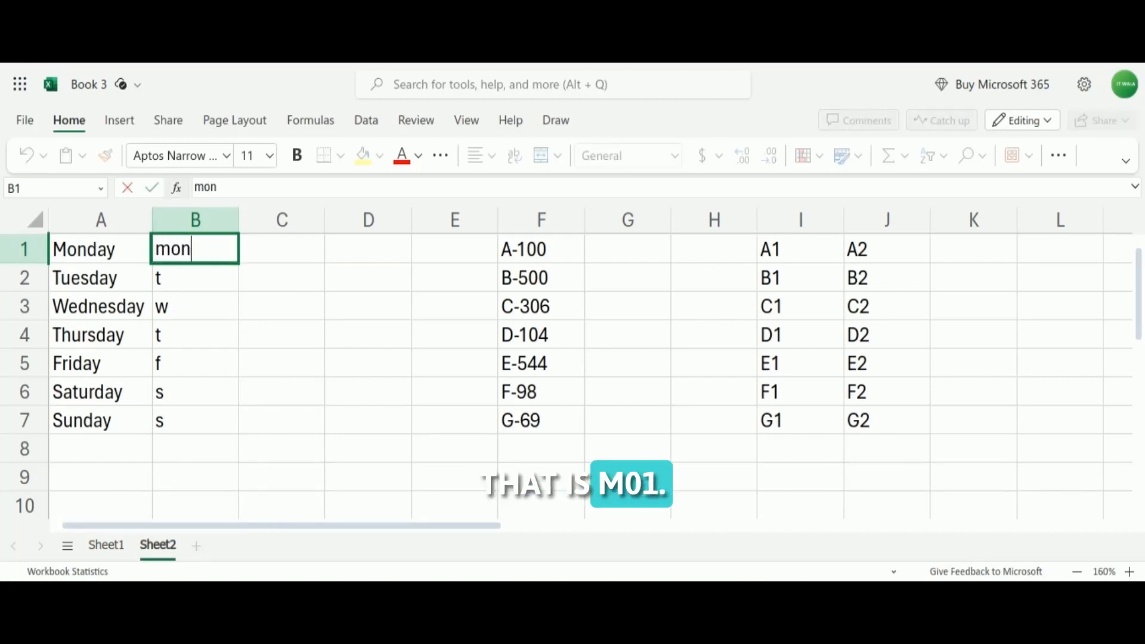
{"action": "left_click", "coordinate": [196, 278]}
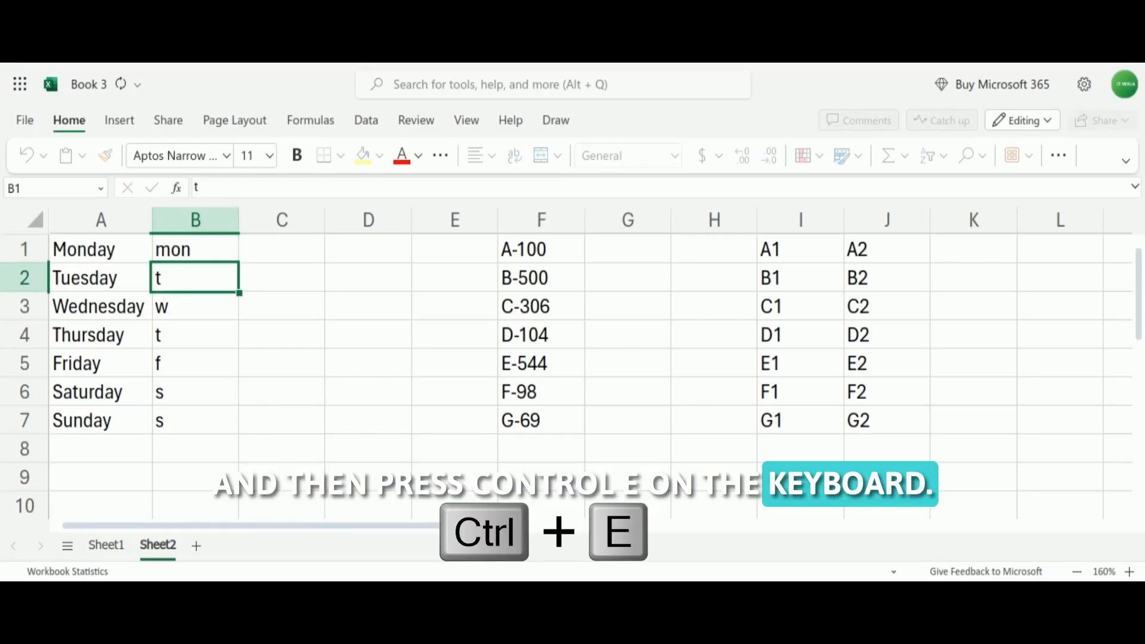
{"action": "key", "text": "ctrl+e"}
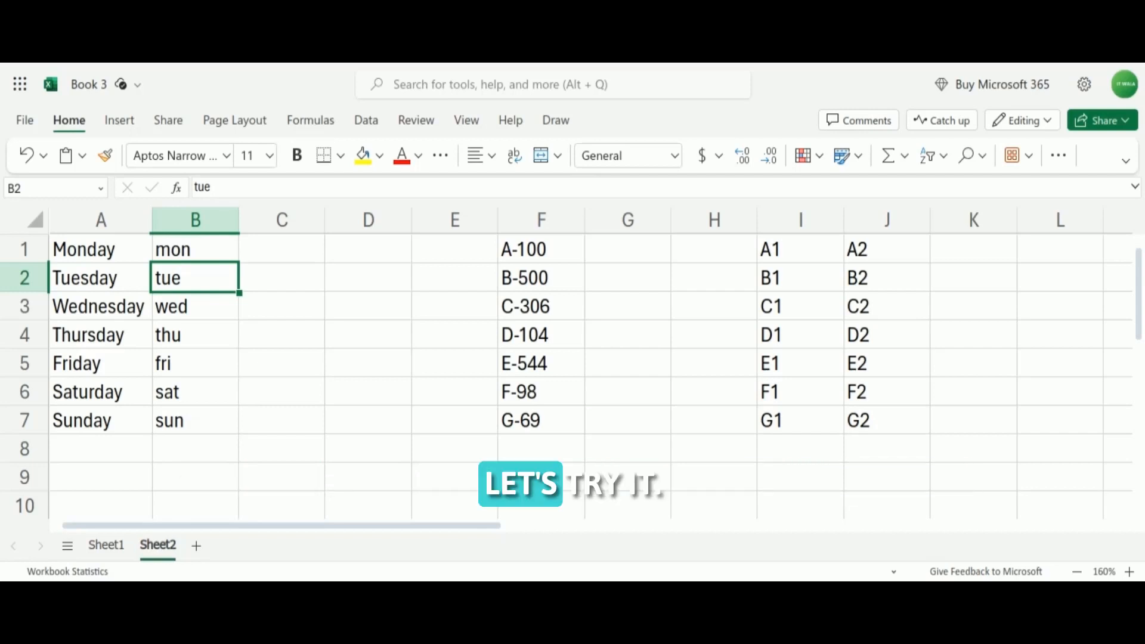
- Enter nday in C1 as a single example and Flash Fill the weekday endings down column C from C2
{"action": "left_click", "coordinate": [282, 249]}
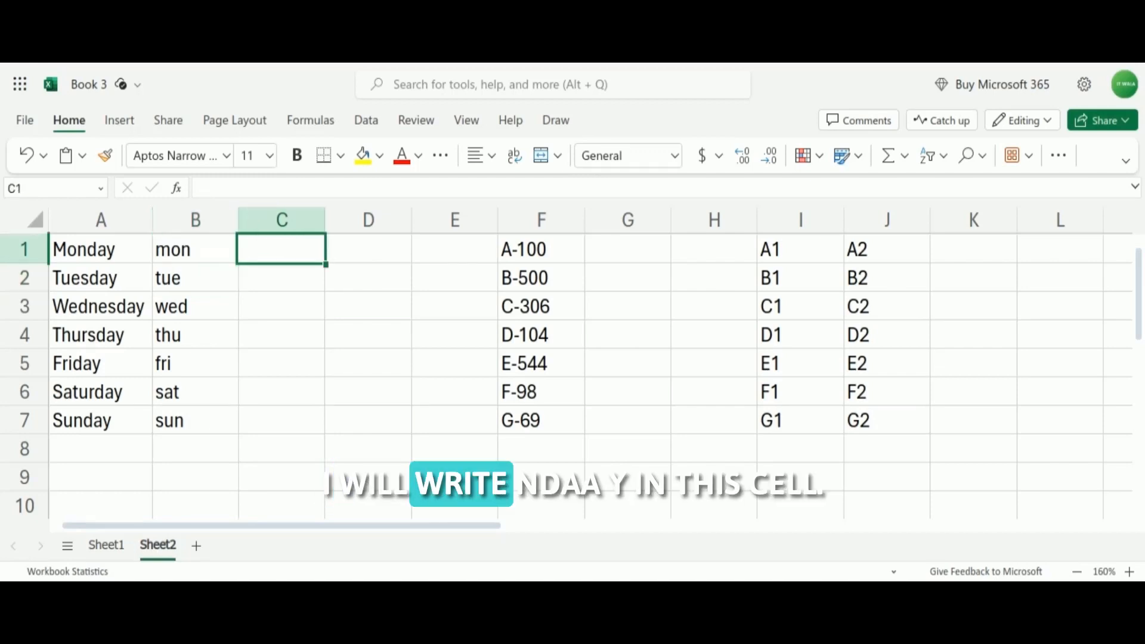
{"action": "type", "text": "nd"}
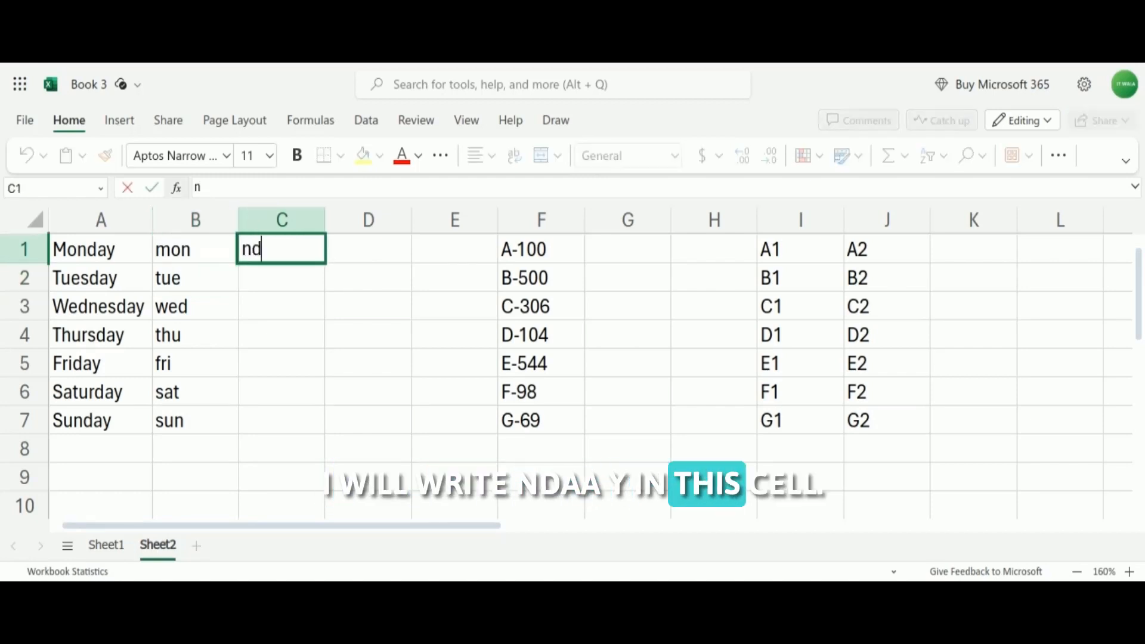
{"action": "type", "text": "ay"}
{"action": "left_click", "coordinate": [282, 277]}
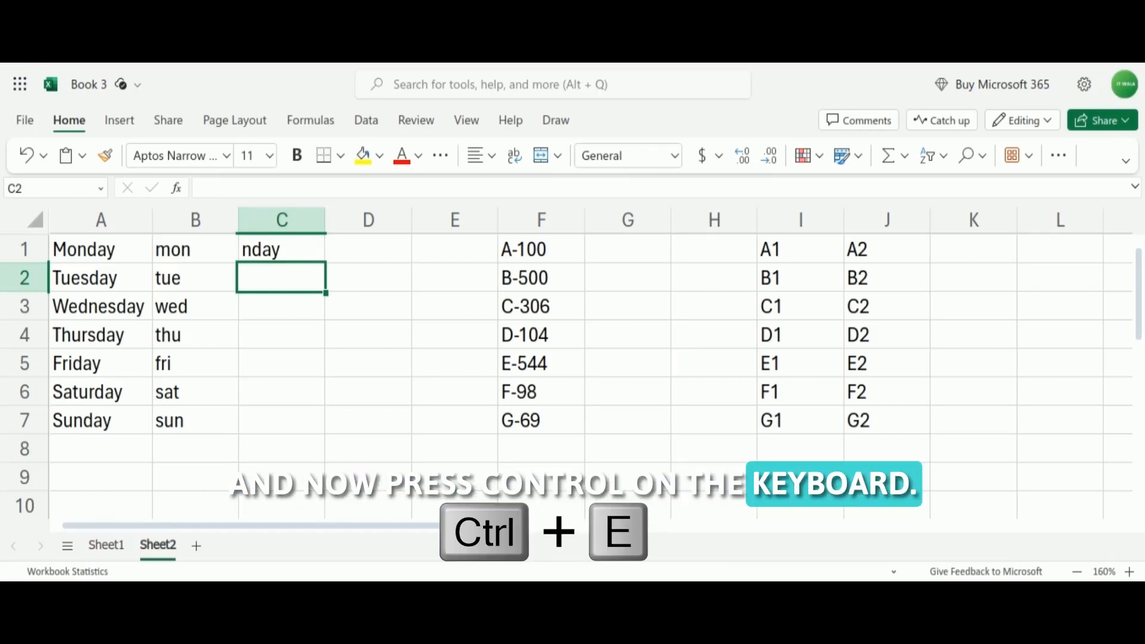
{"action": "key", "text": "ctrl+e"}
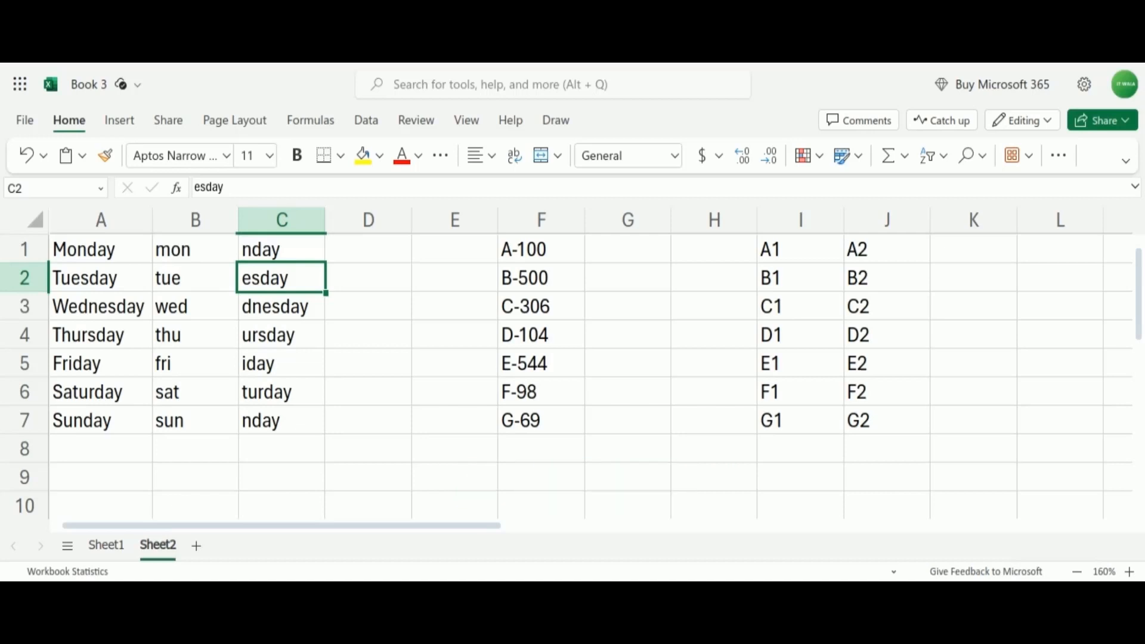
- Clear the weekday endings from cells C1:C7
{"action": "key", "text": "shift+Down"}
{"action": "key", "text": "shift+Down"}
{"action": "key", "text": "shift+Down"}
{"action": "key", "text": "shift+Down"}
{"action": "key", "text": "shift+Down"}
{"action": "key", "text": "shift+Down"}
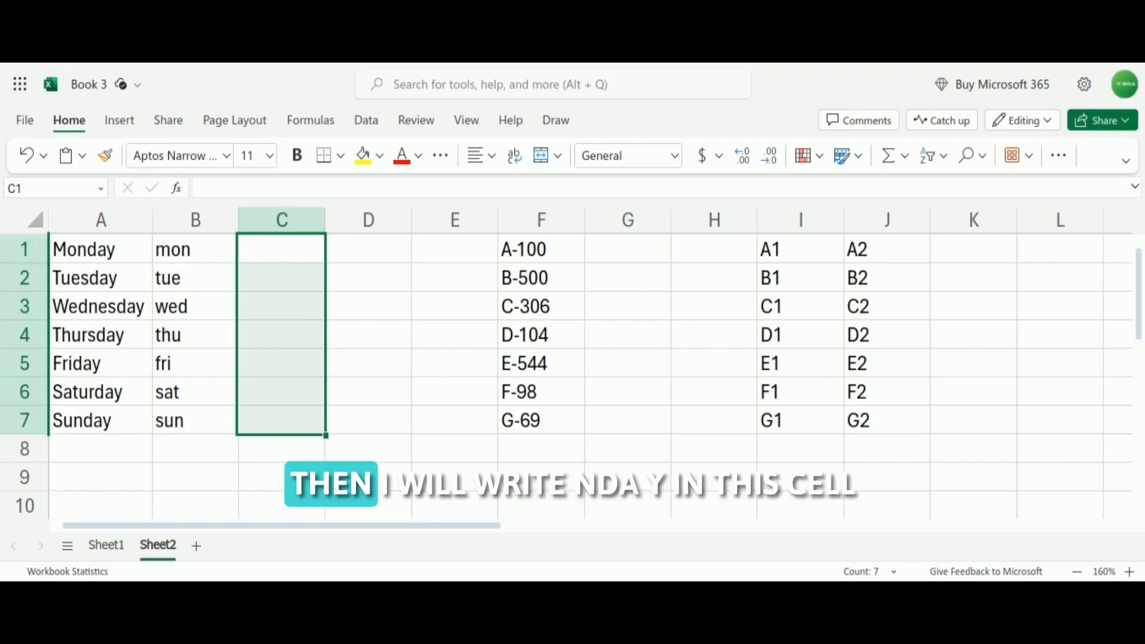
- Enter nday in C1 and sday in C2 as two examples, and Flash Fill each weekday's last four letters from C3 down
{"action": "key", "text": "Down"}
{"action": "key", "text": "Up"}
{"action": "type", "text": "nday"}
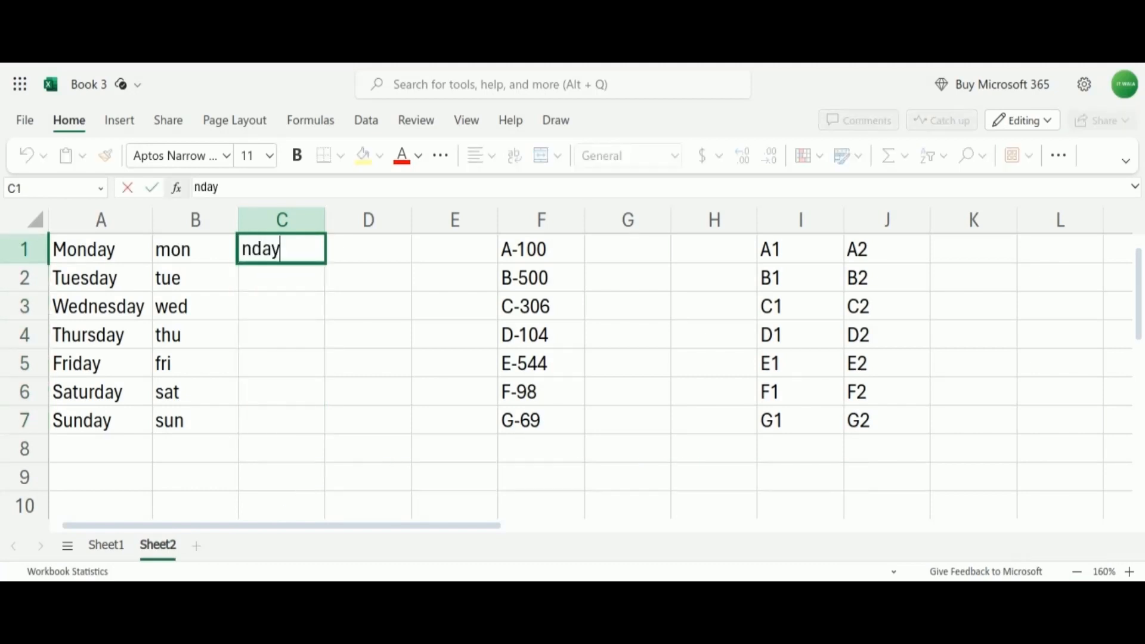
{"action": "key", "text": "Return"}
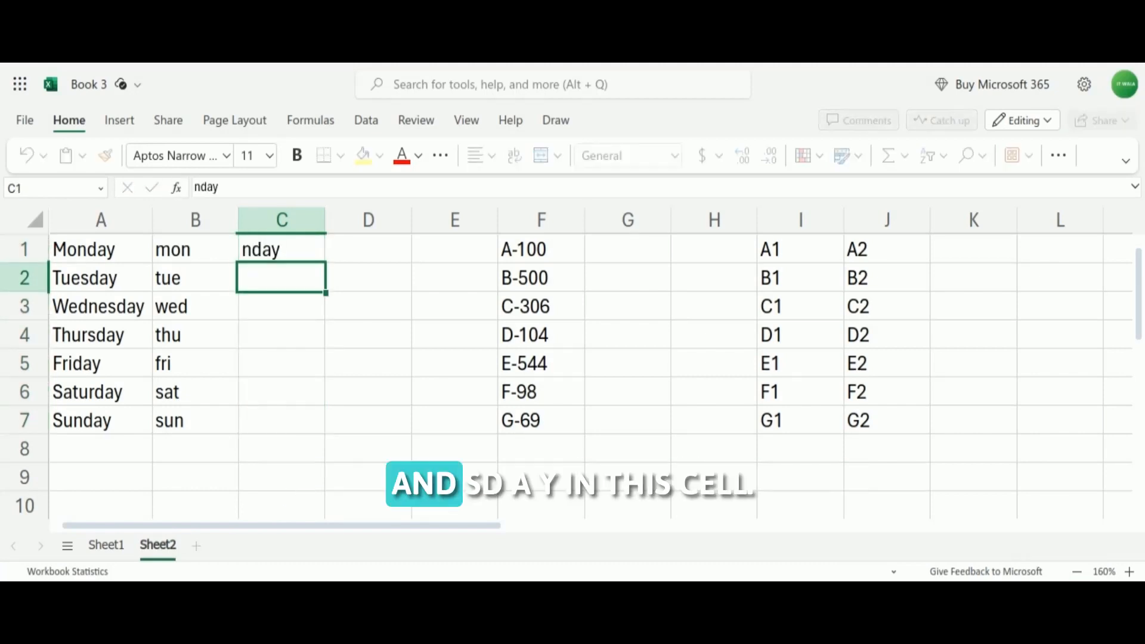
{"action": "type", "text": "sday"}
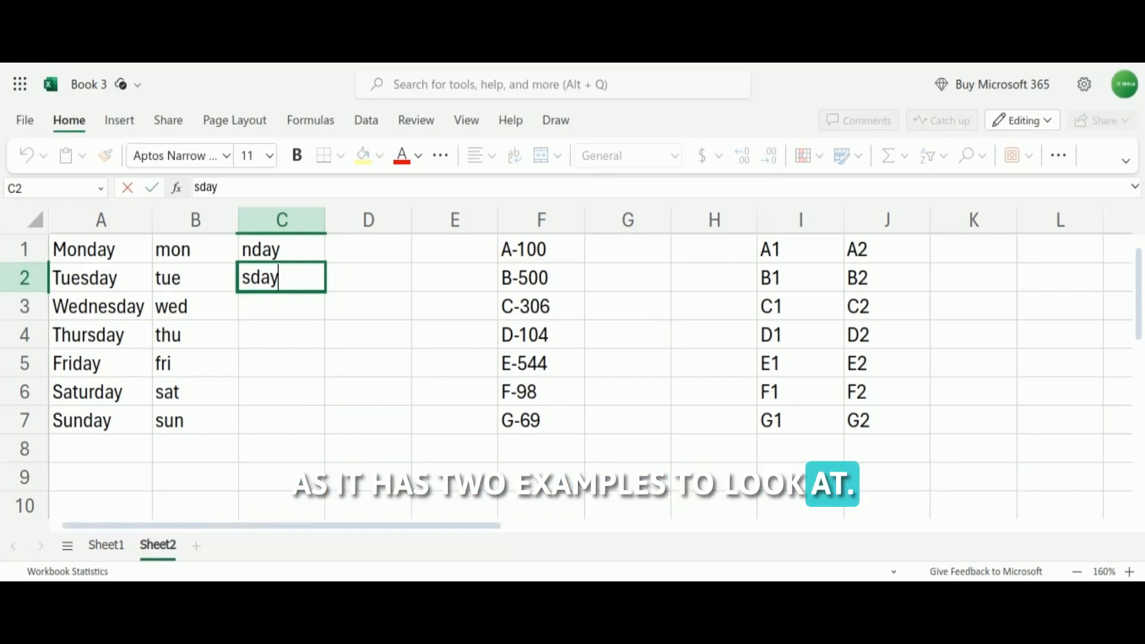
{"action": "key", "text": "Return"}
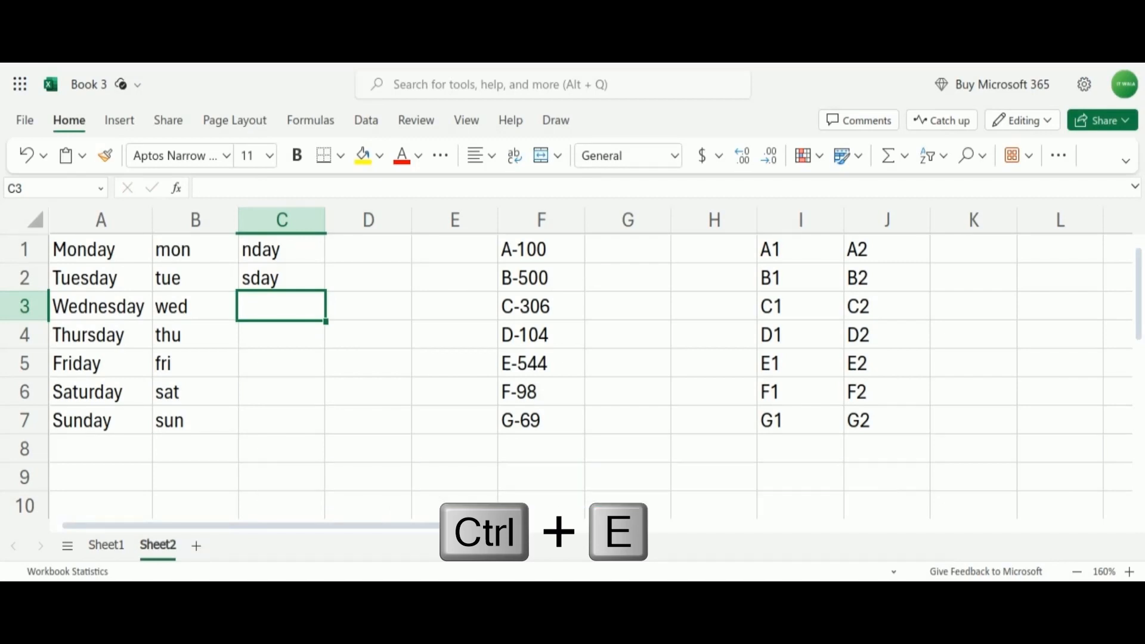
{"action": "key", "text": "ctrl+e"}
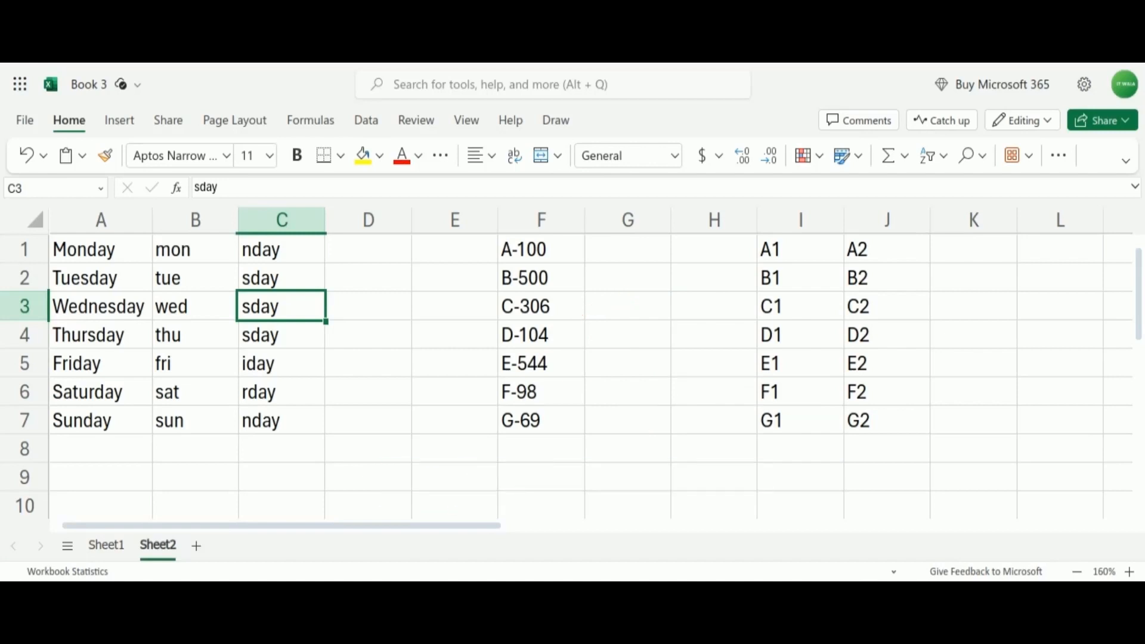
- Enter 100 in G1 and Flash Fill column G with the numbers from the codes in column F
{"action": "left_click", "coordinate": [619, 246]}
{"action": "type", "text": "100"}
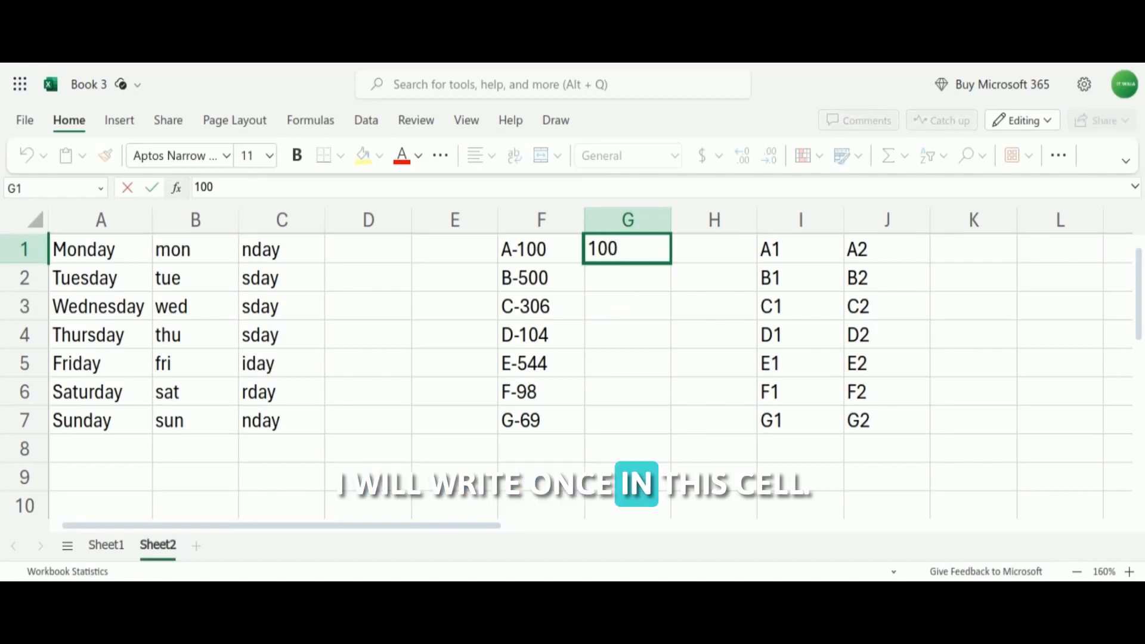
{"action": "key", "text": "Return"}
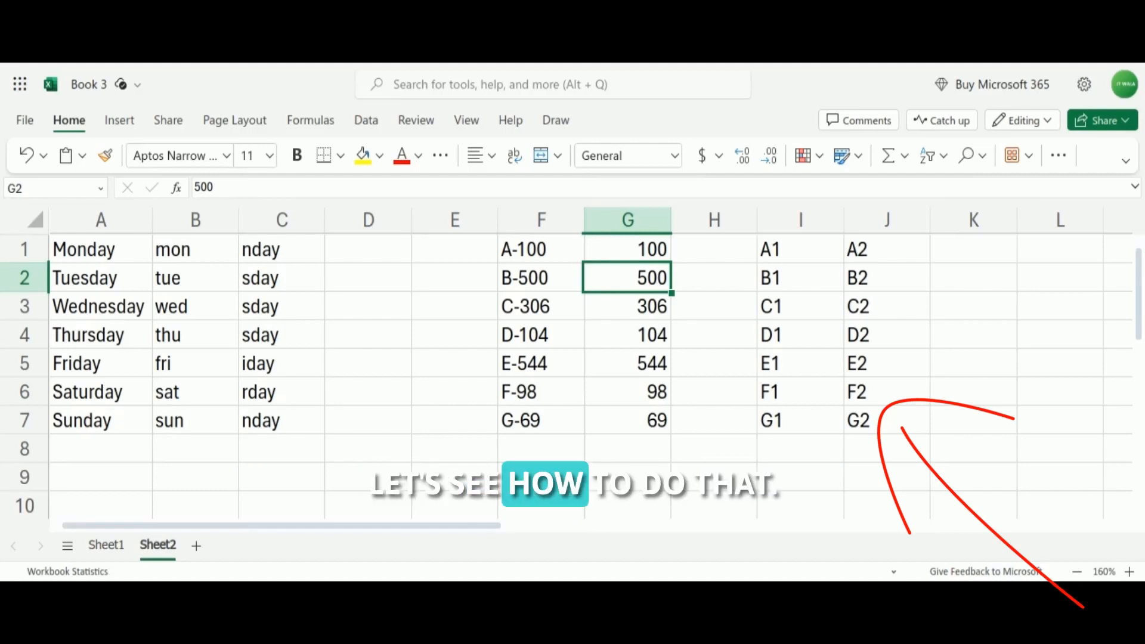
- Enter A1-A2 in K1 as the example for combining columns I and J with a dash, and select K2
{"action": "left_click", "coordinate": [967, 251]}
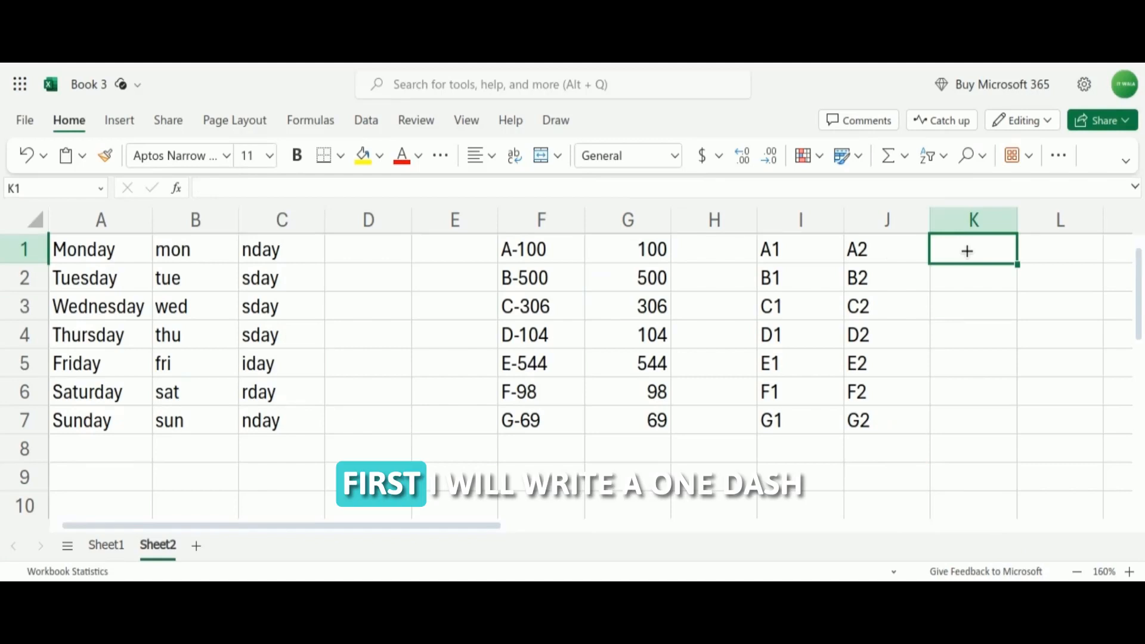
{"action": "type", "text": "A1-A2"}
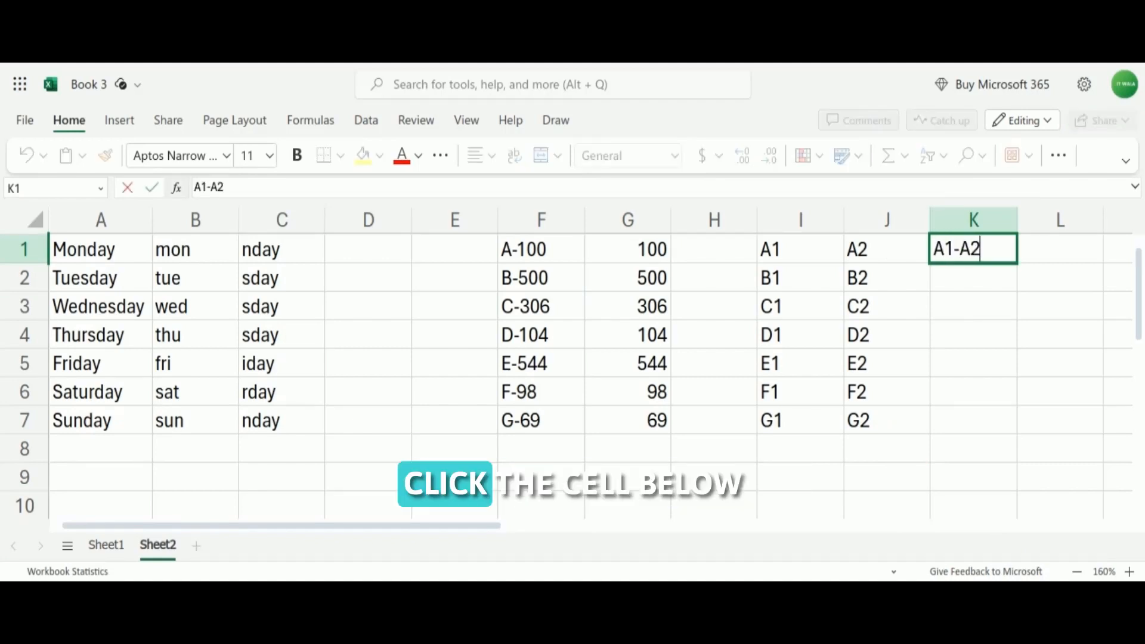
{"action": "left_click", "coordinate": [975, 278]}
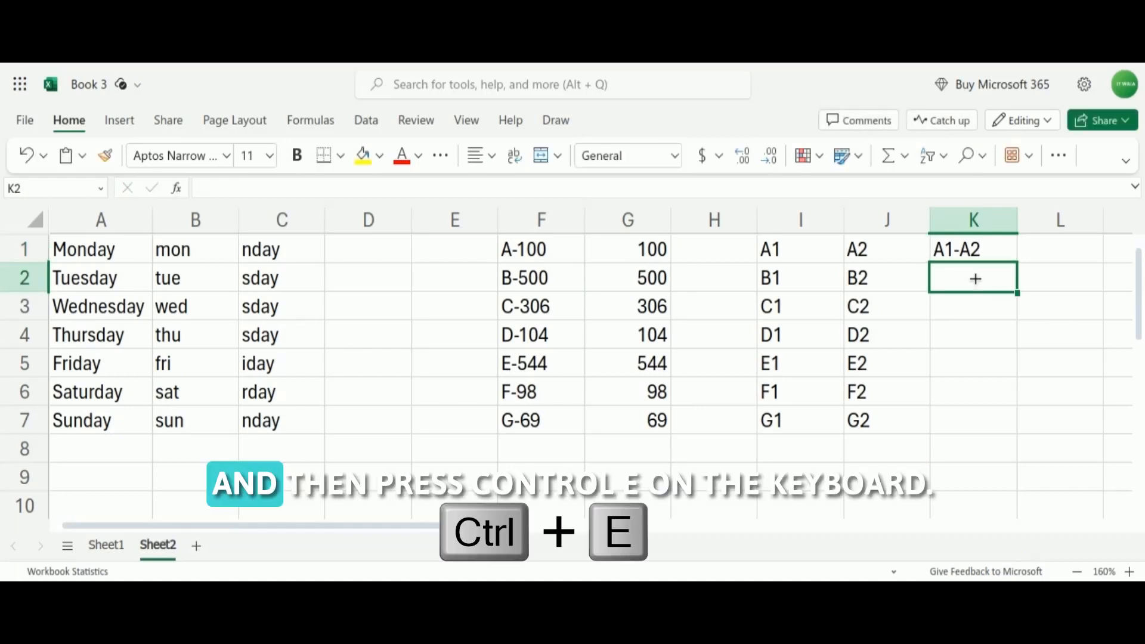